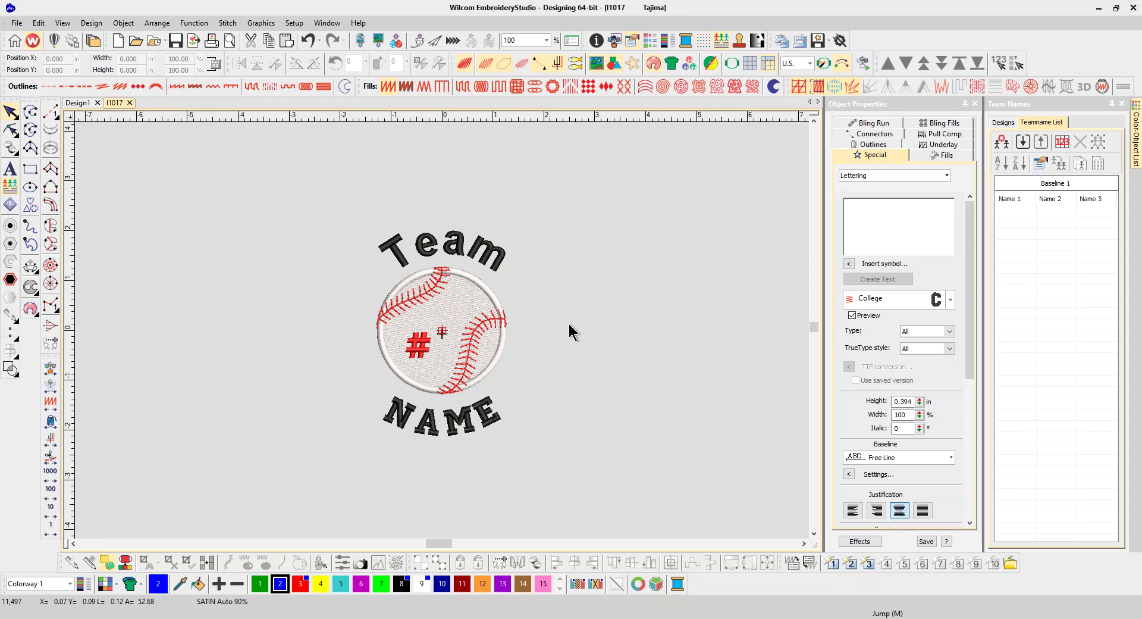
Step: Select all baseball design objects and save them as team-name template 'Advanced TN' under Custom
drag(324, 193, 560, 481)
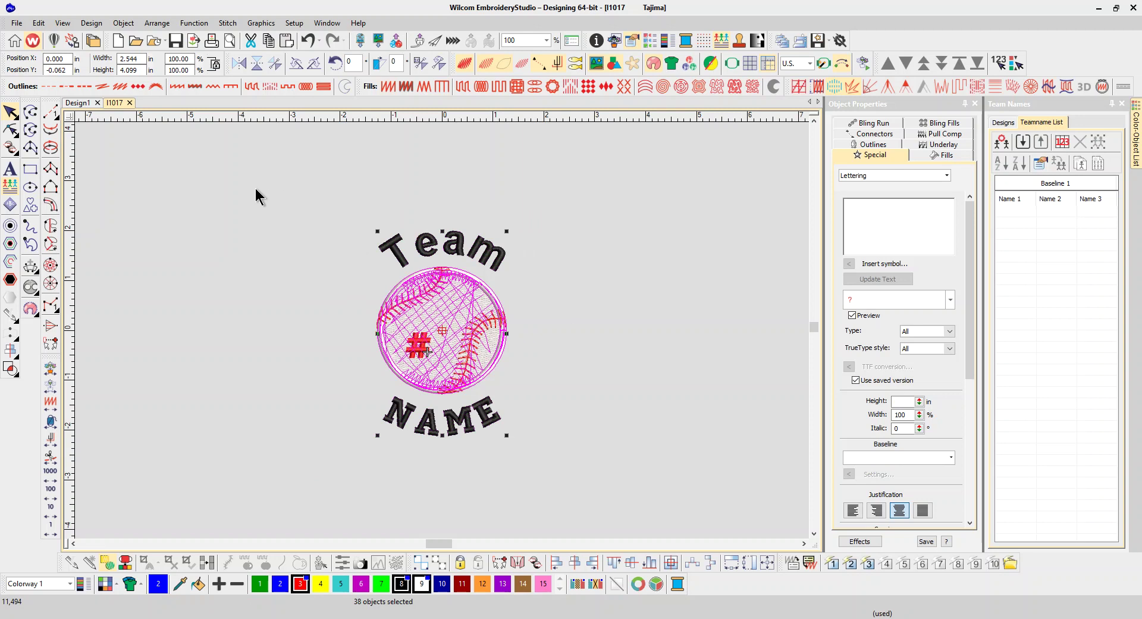
click(16, 23)
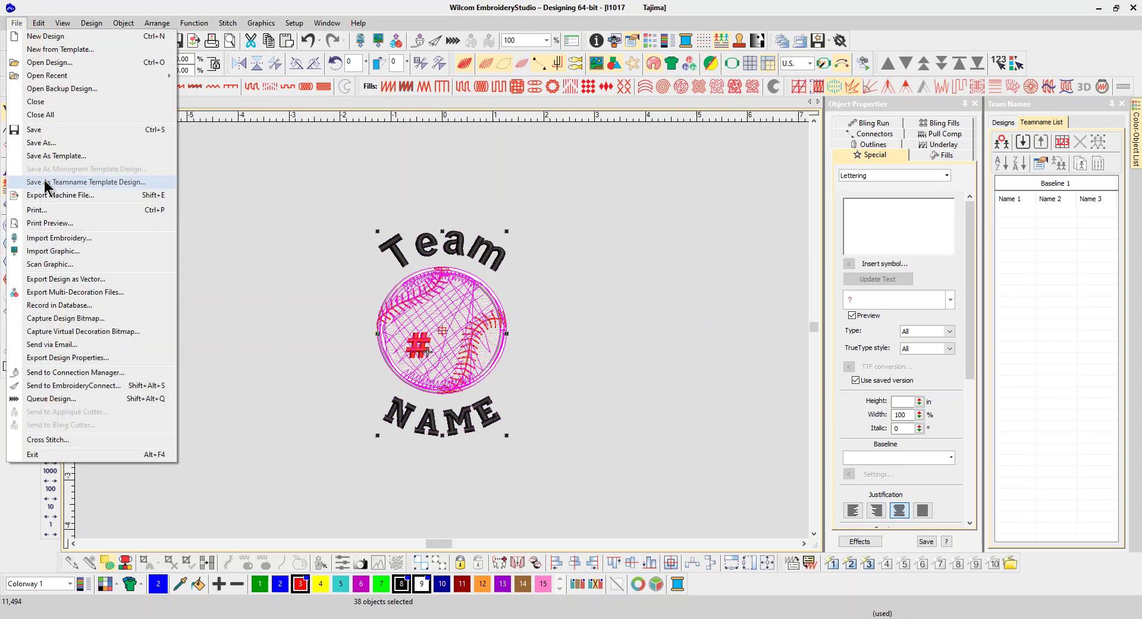
key(Escape)
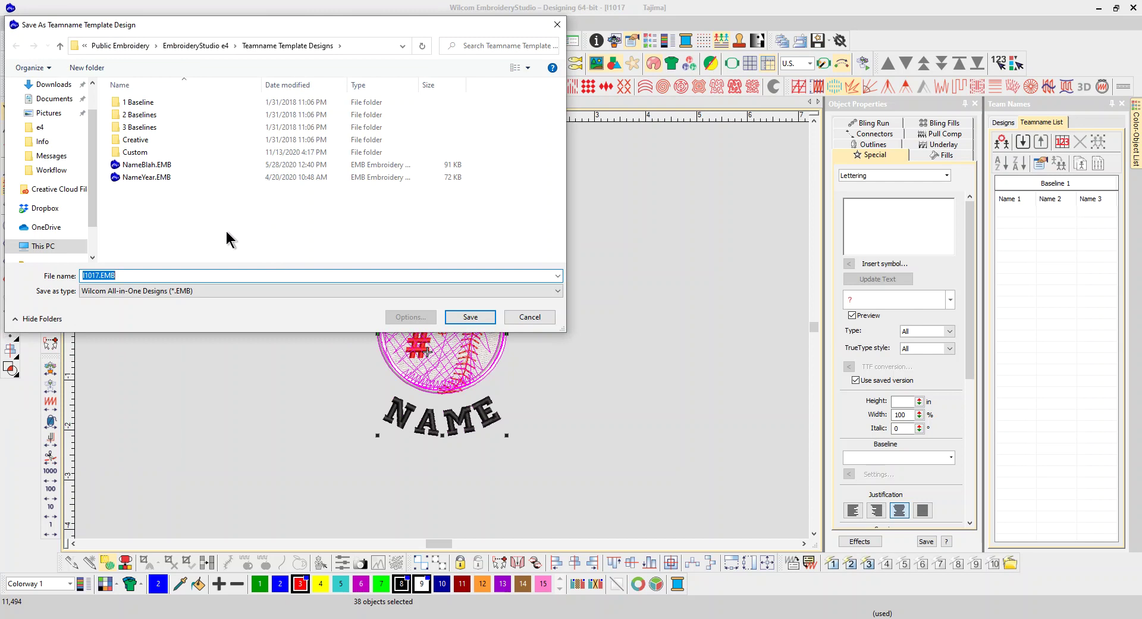
double_click(152, 153)
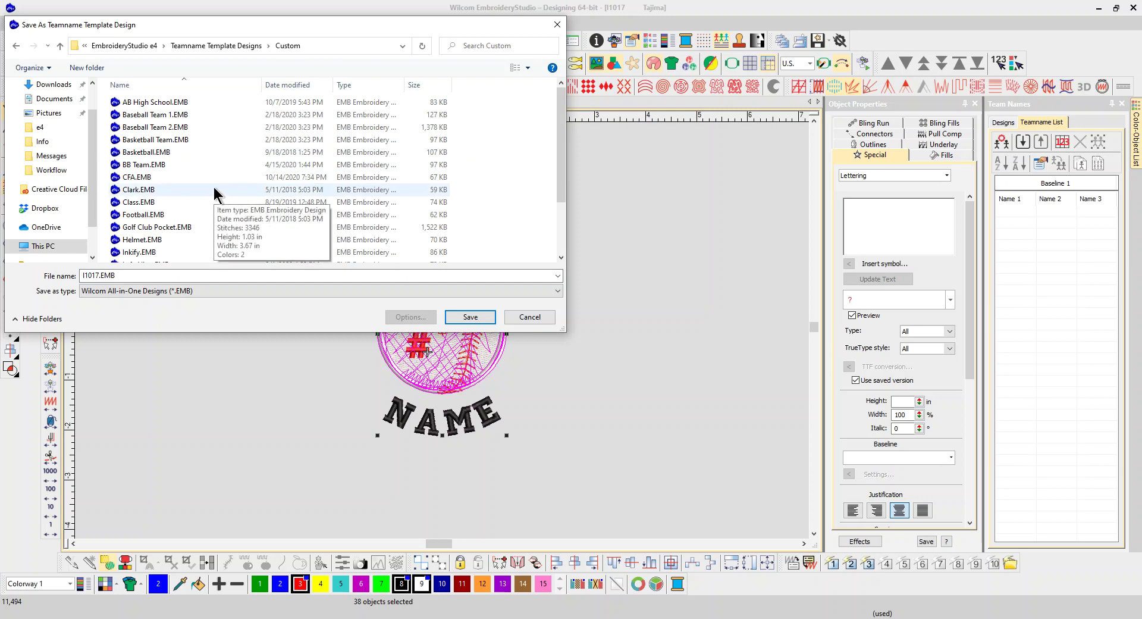
double_click(125, 275)
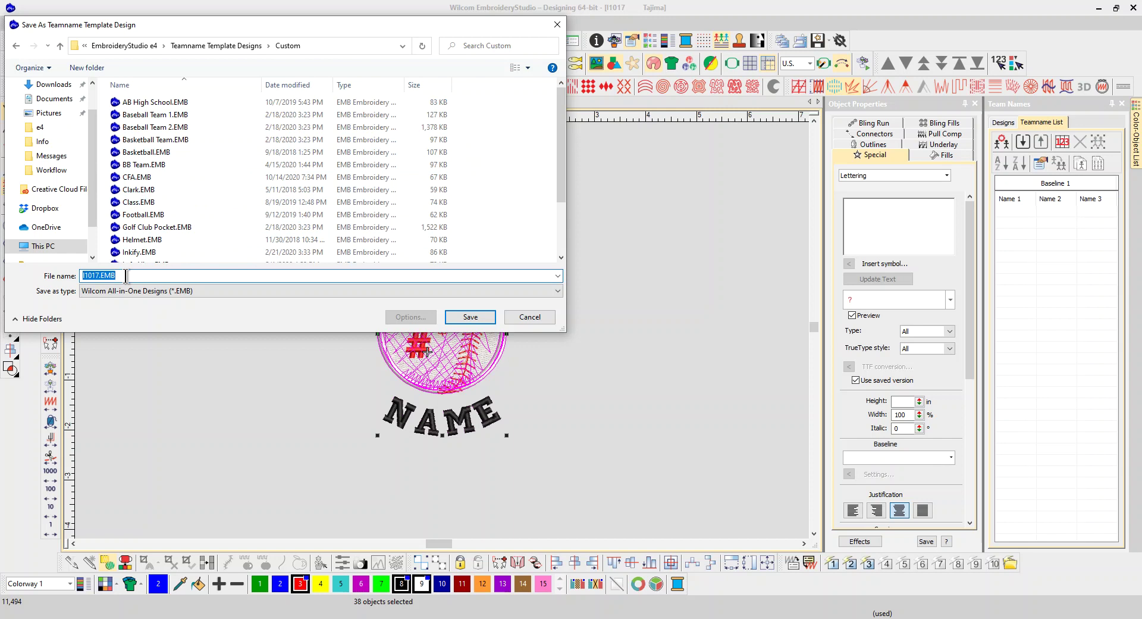
text(A)
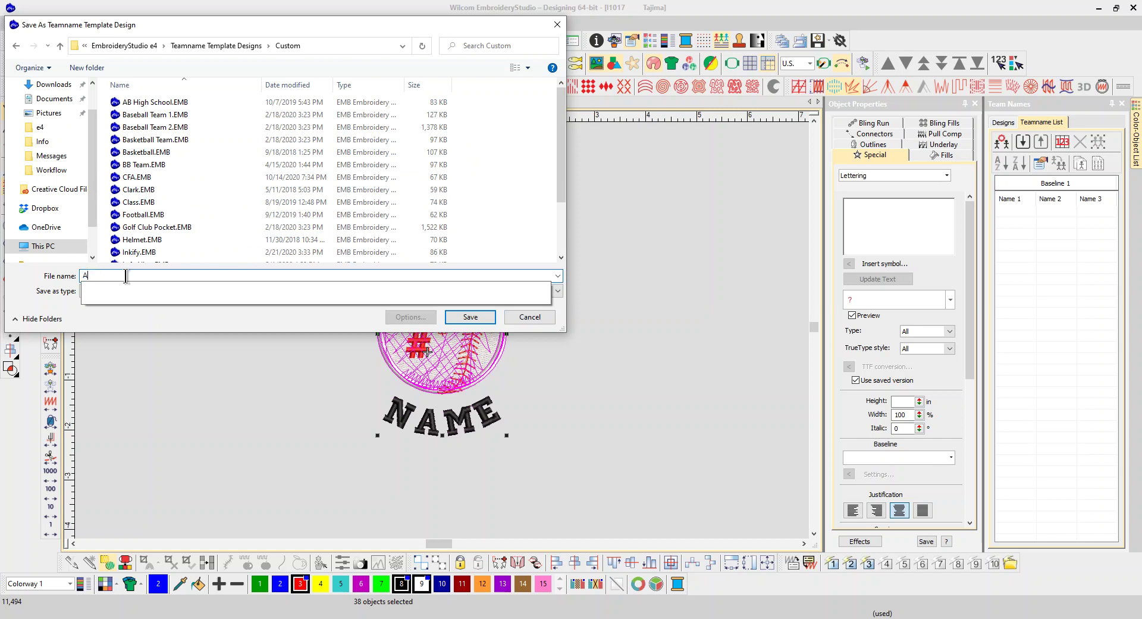
text(dvanced)
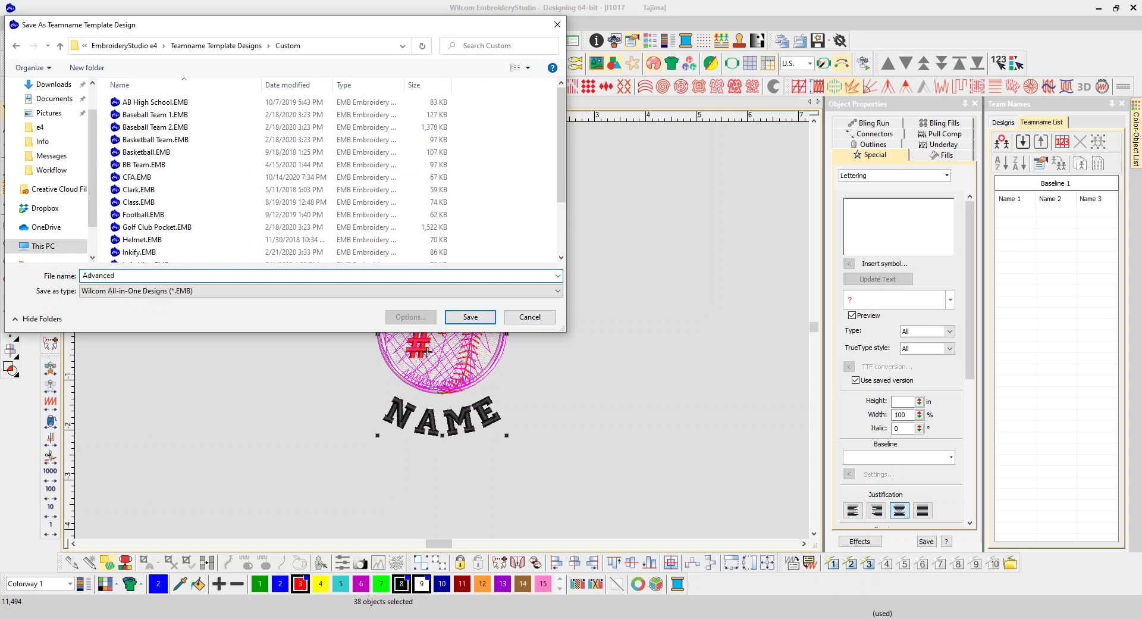
text( TN)
key(Return)
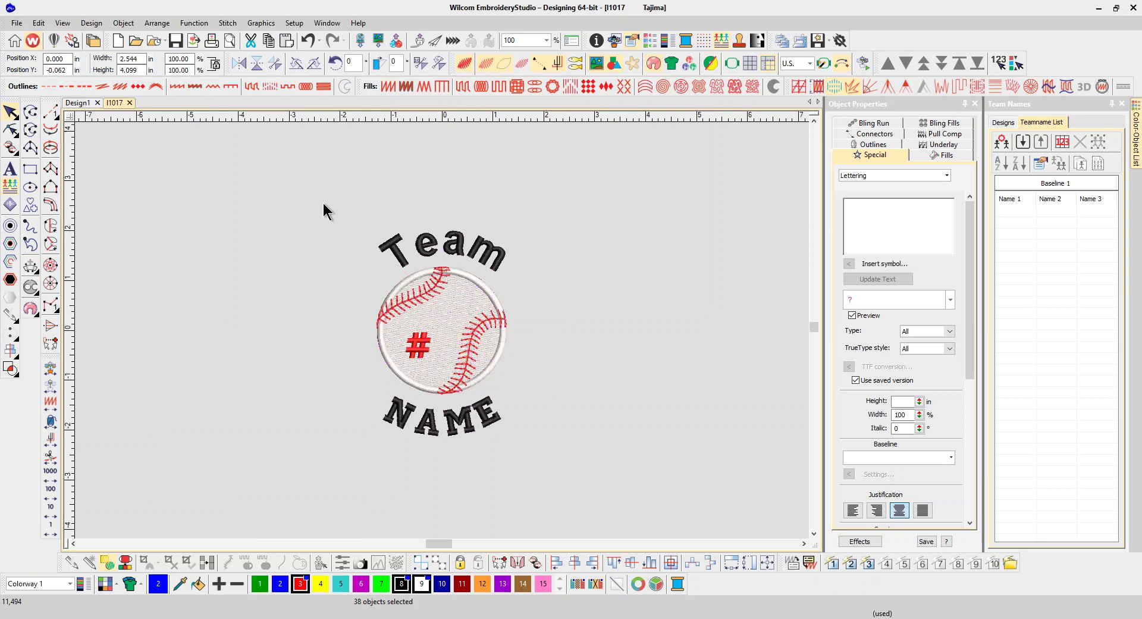
key(Escape)
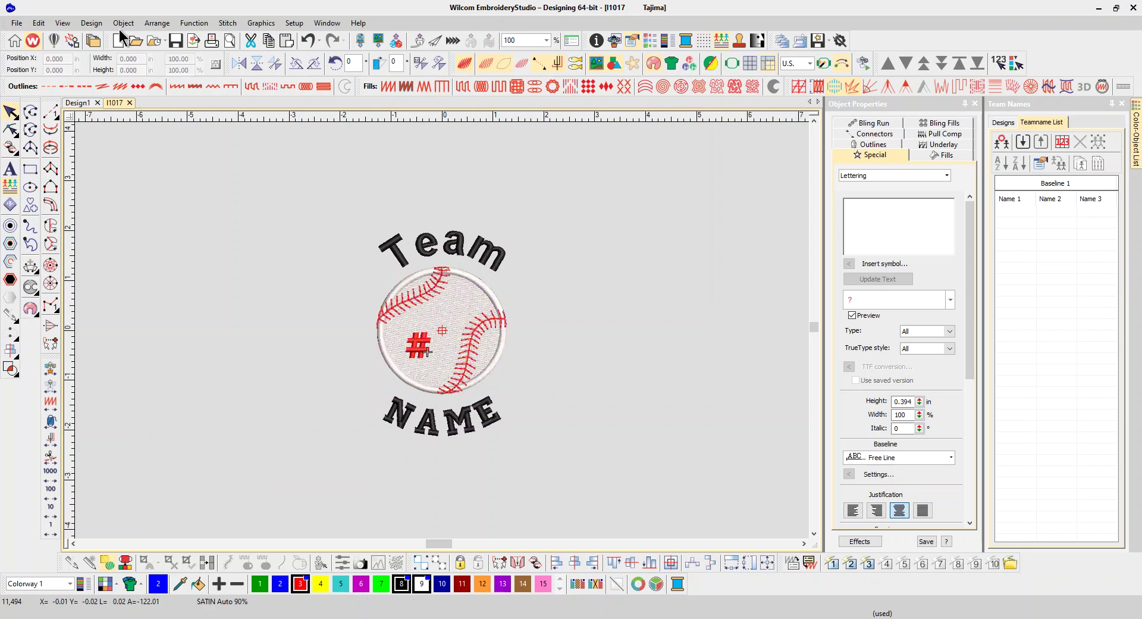
Step: Start a new Design2, insert the Advanced TN template and show its Team, Name and # baselines
click(119, 40)
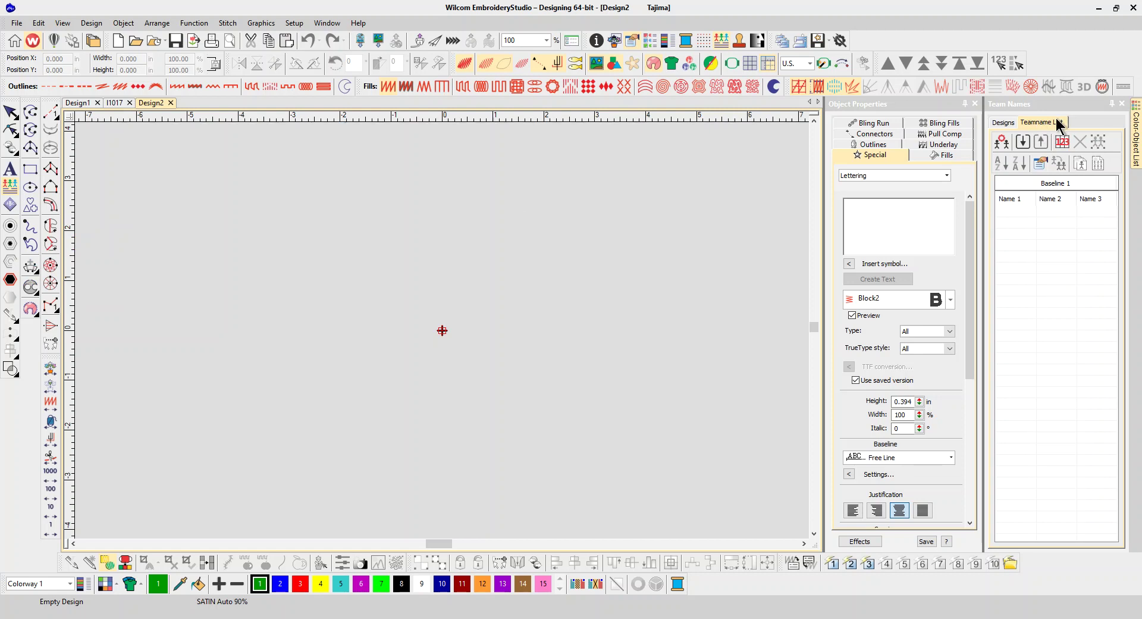
click(1004, 125)
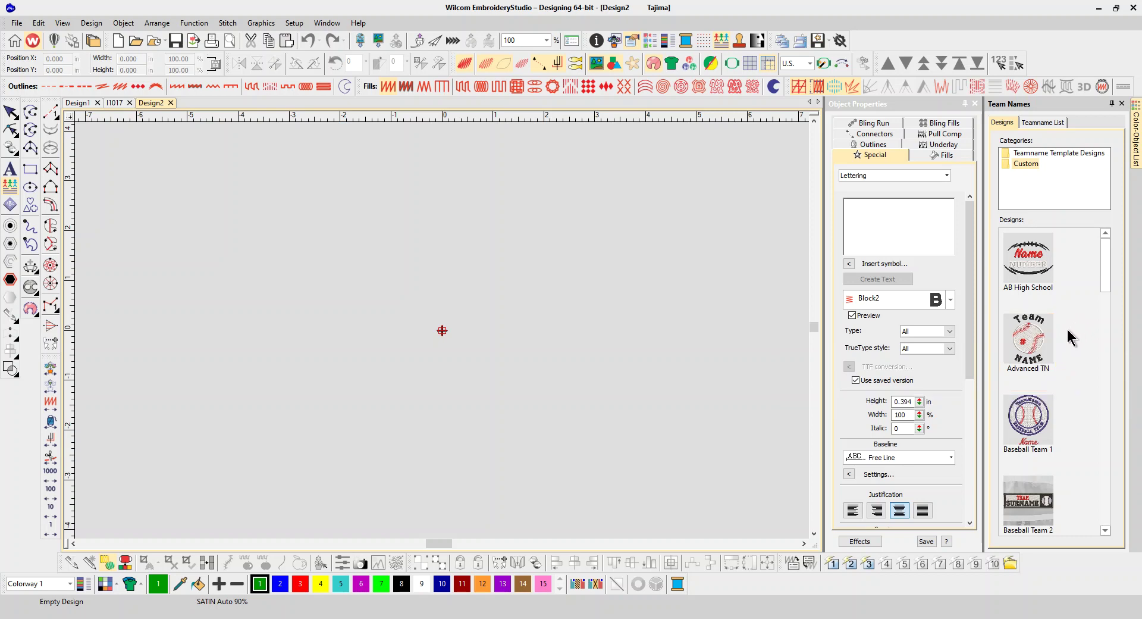
double_click(1028, 343)
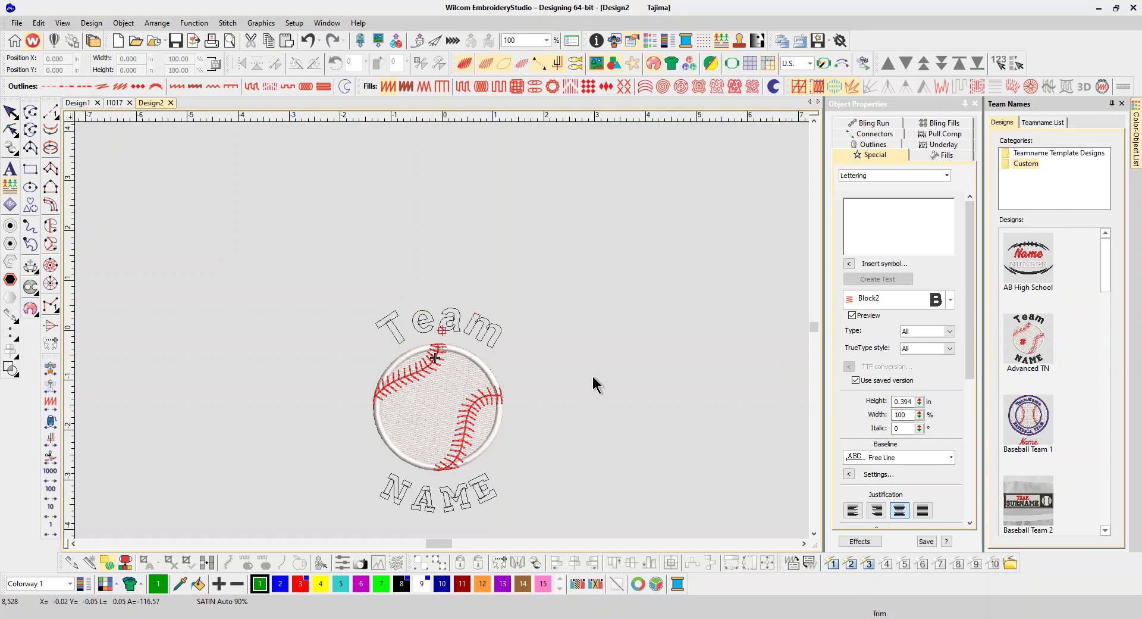
click(1032, 124)
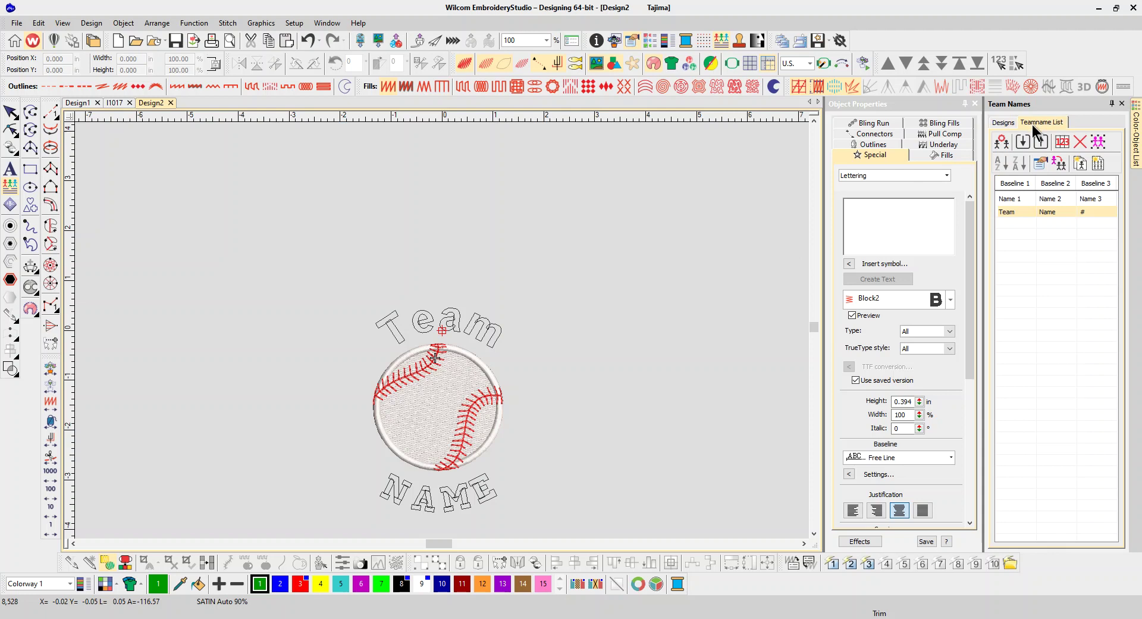
click(1002, 142)
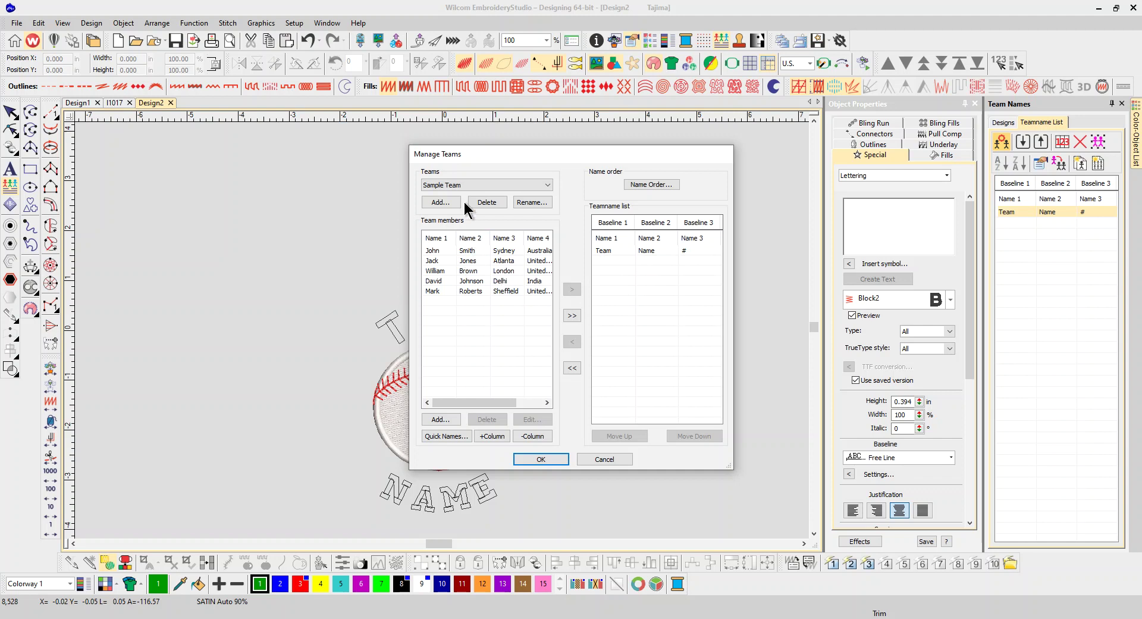
Step: Create a new team named 'Advanced TN' in Manage Teams
click(447, 205)
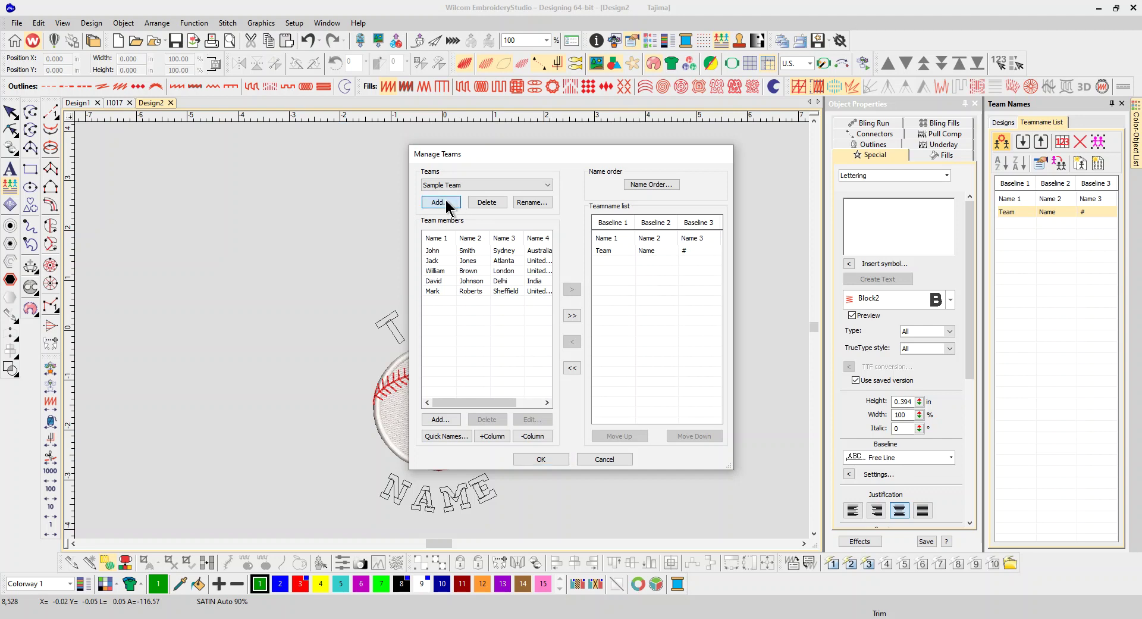
text(Advance)
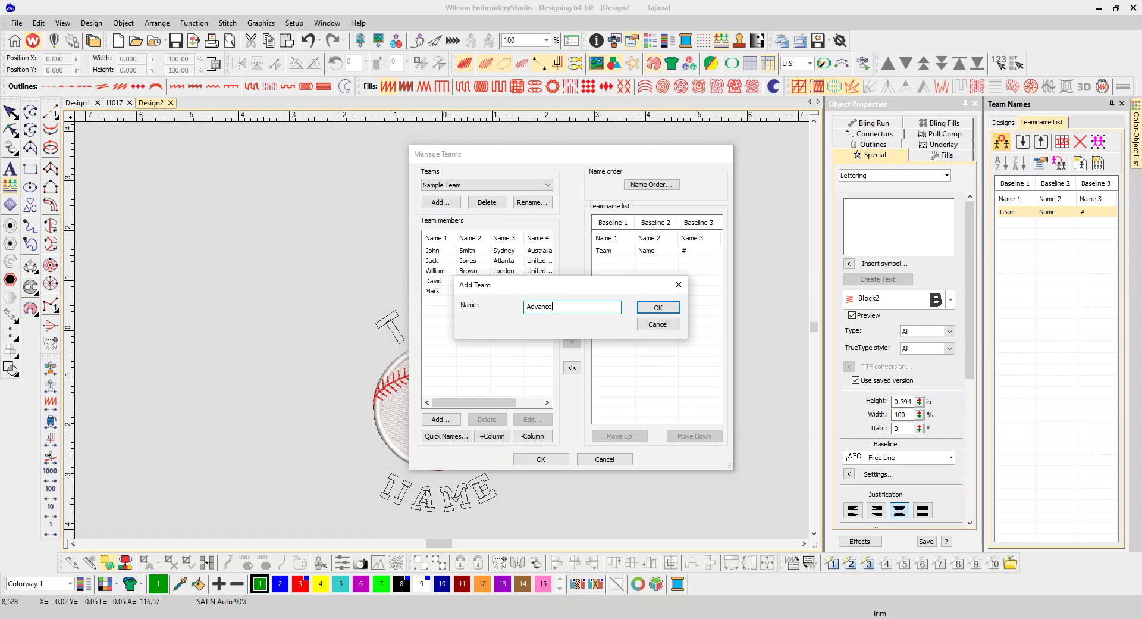
text(d TN)
click(655, 308)
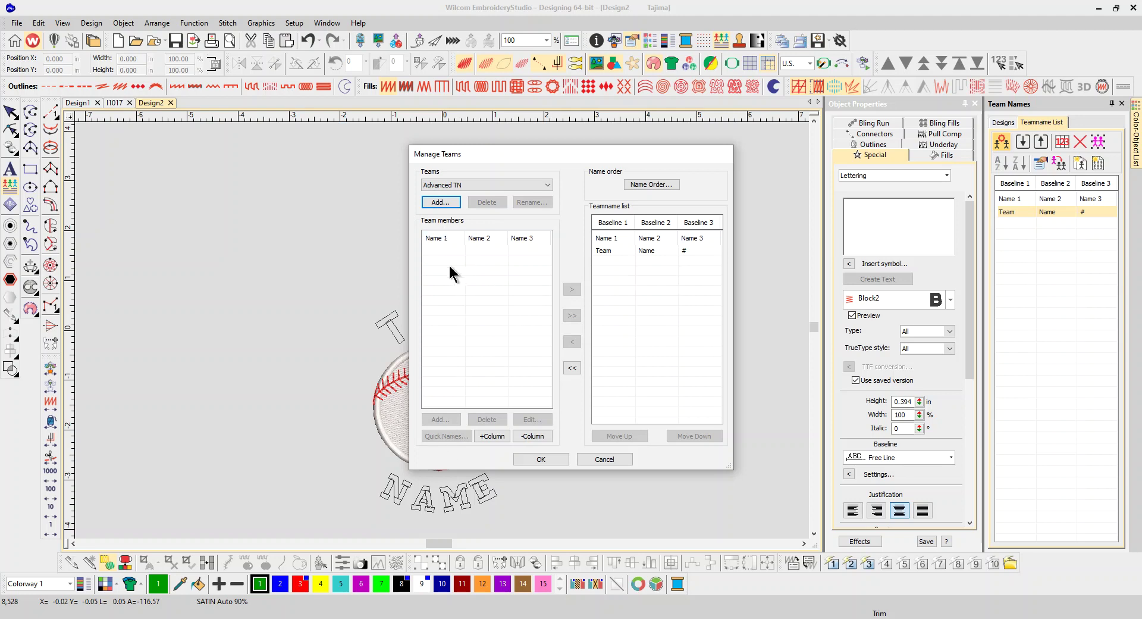
click(433, 260)
Step: Remove the Team Name # placeholder row and begin adding a team member
click(609, 251)
click(571, 342)
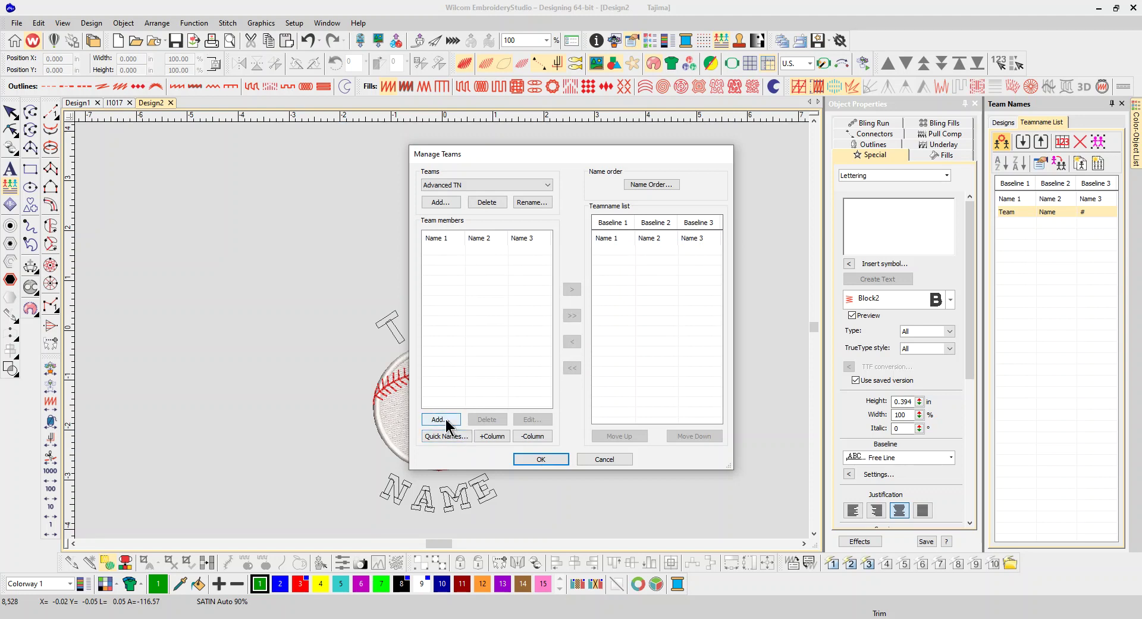
click(441, 419)
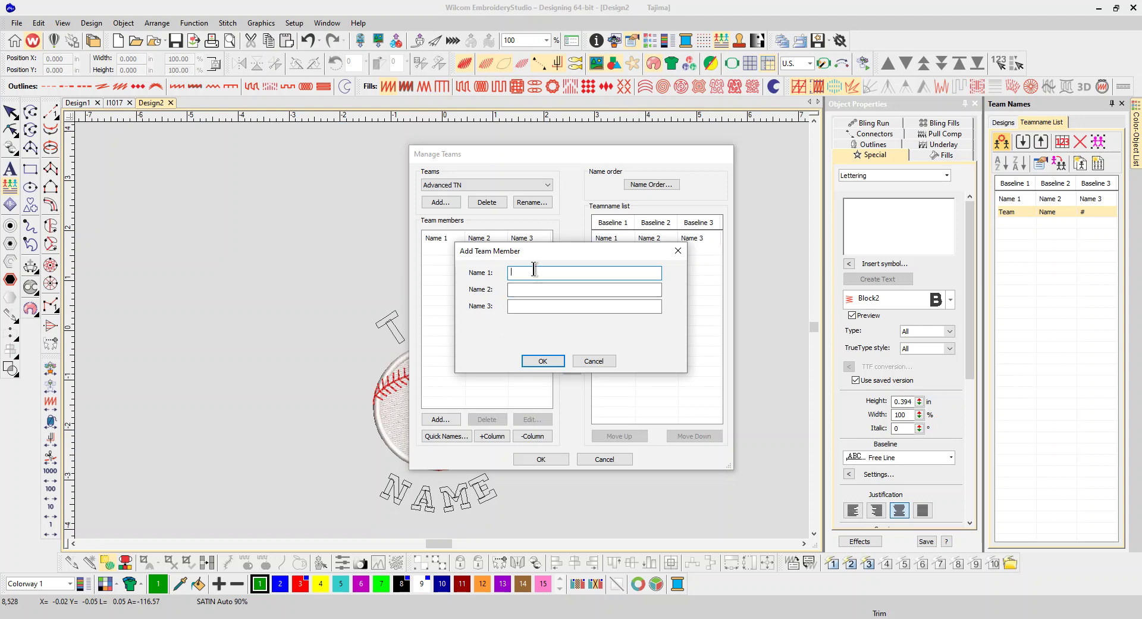
Step: Add member Angels / Smith / 12 to Advanced TN, then bring up Quick Names
text(Ang)
text(els)
key(Tab)
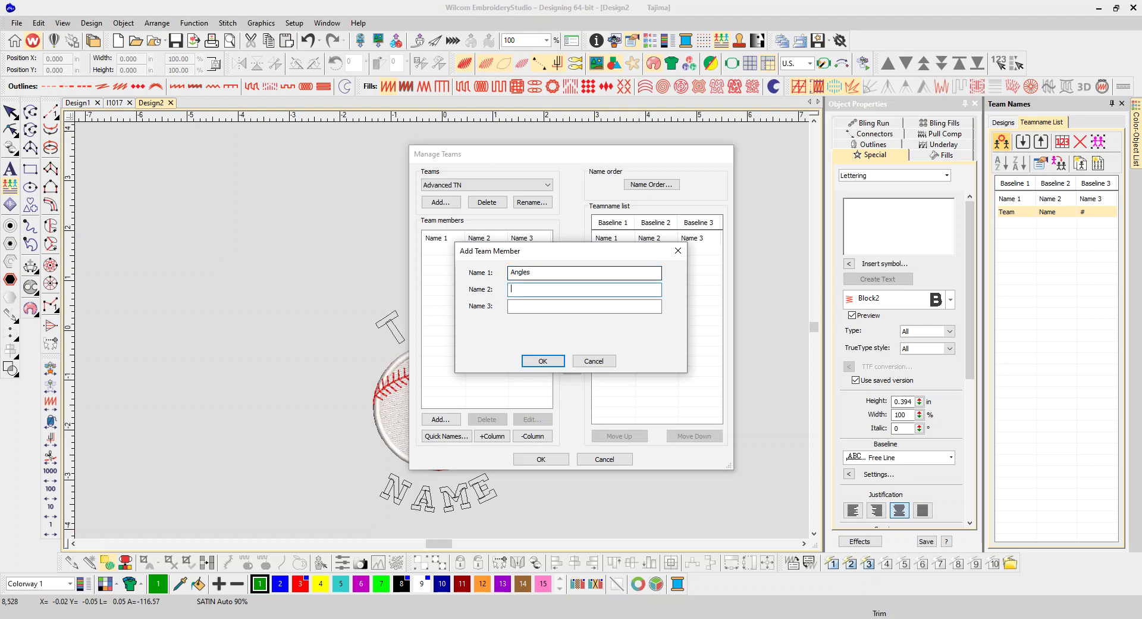
text(Smith)
text(12)
click(556, 360)
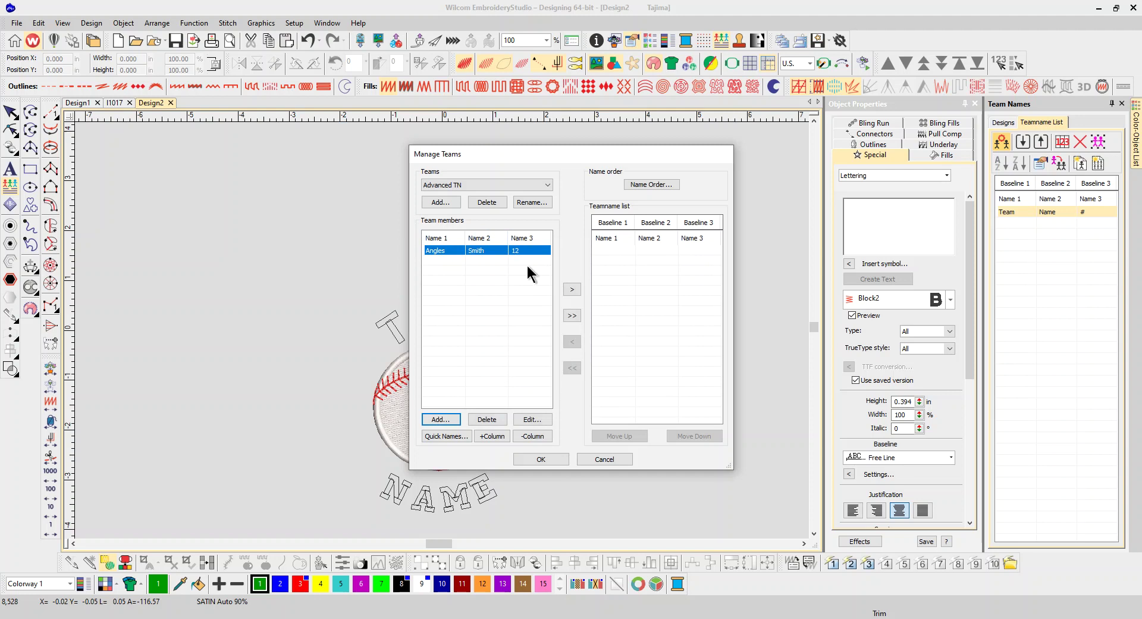
click(445, 437)
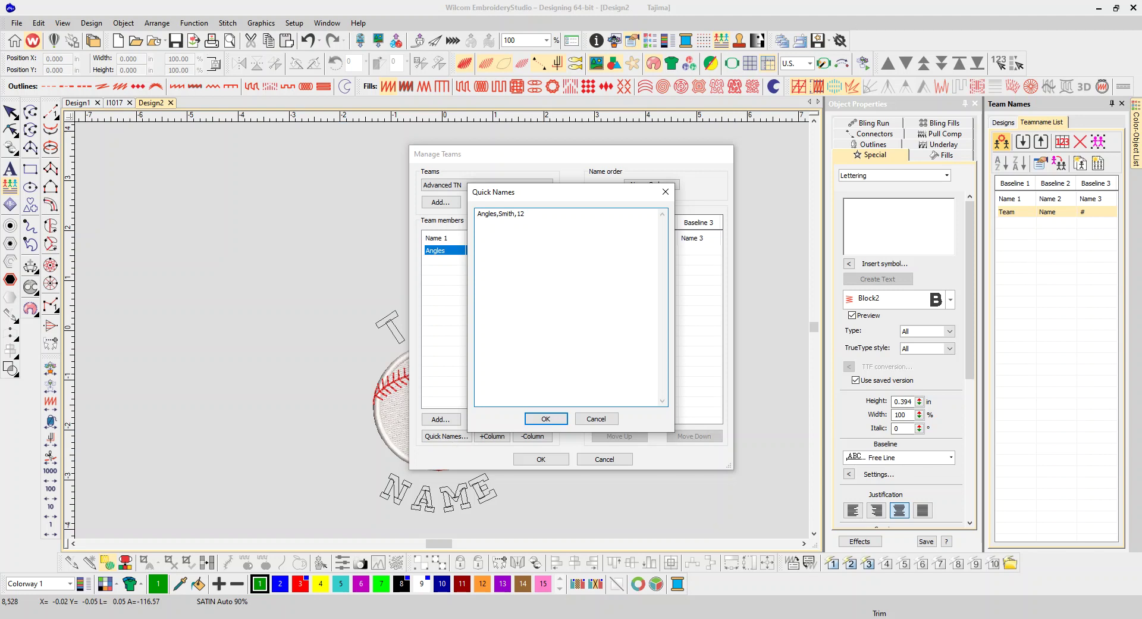
Step: Enter quick-name lines 'Braves,Jones,44' and 'Indians,Collins,21' and confirm
text(Braves,Jones,44)
key(Return)
text(Indians,Collins,21)
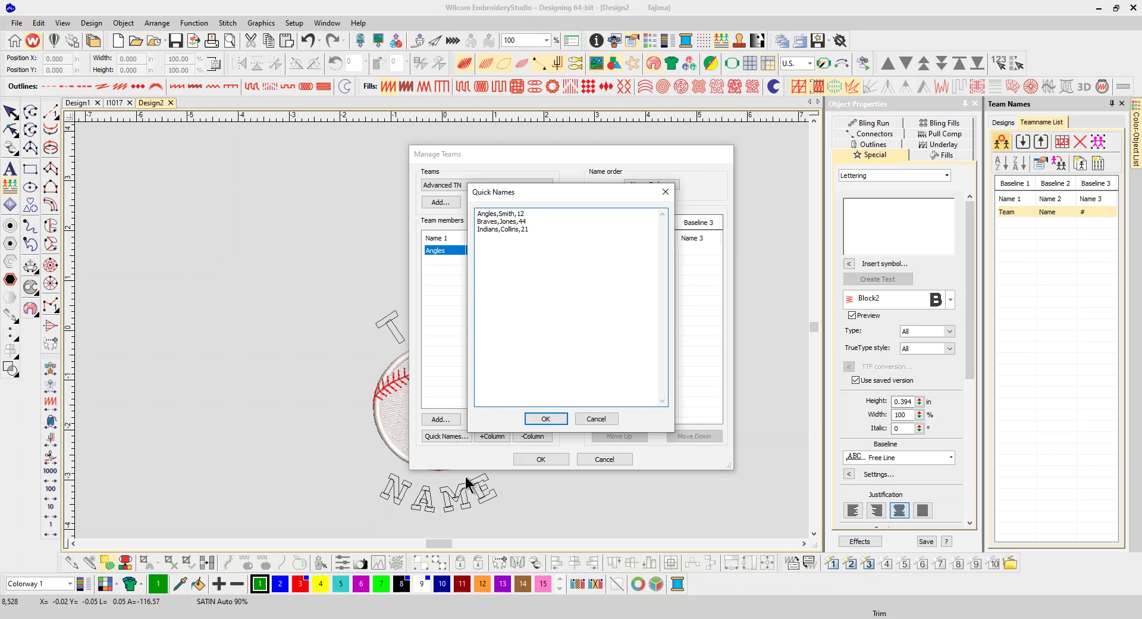
click(554, 420)
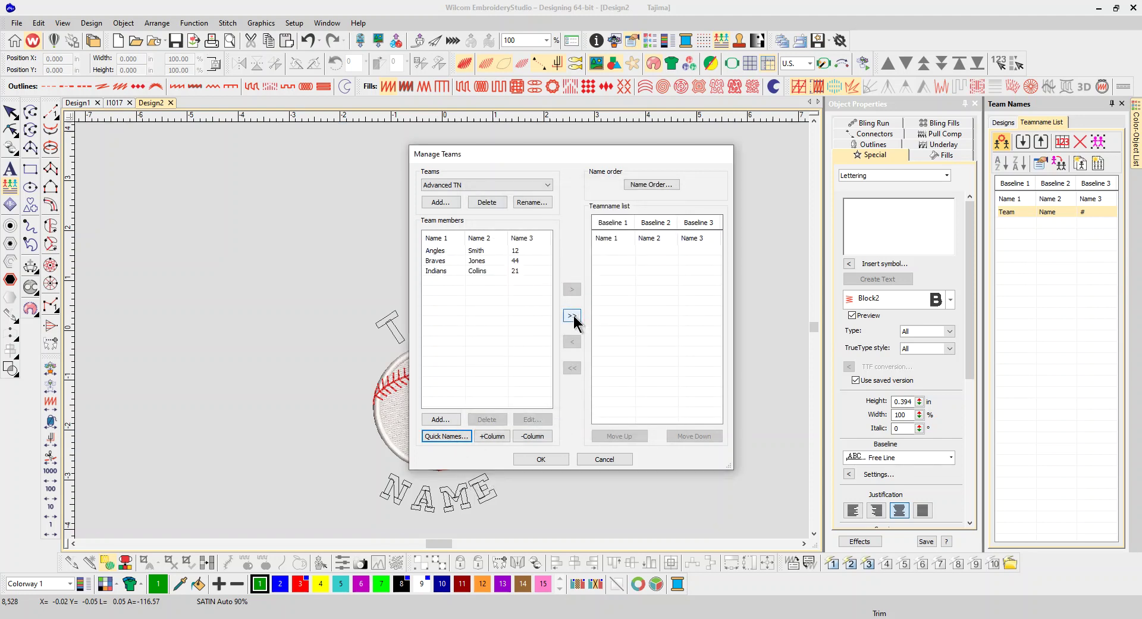
Step: Move all three members into Design2's teamname list and apply the teams
click(573, 316)
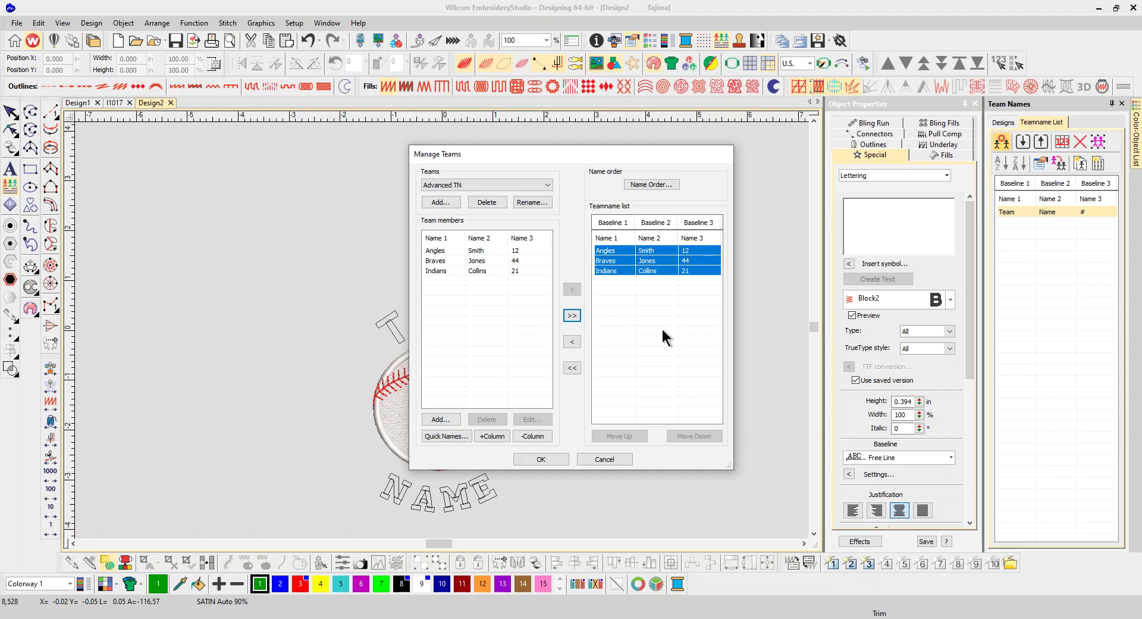
click(559, 458)
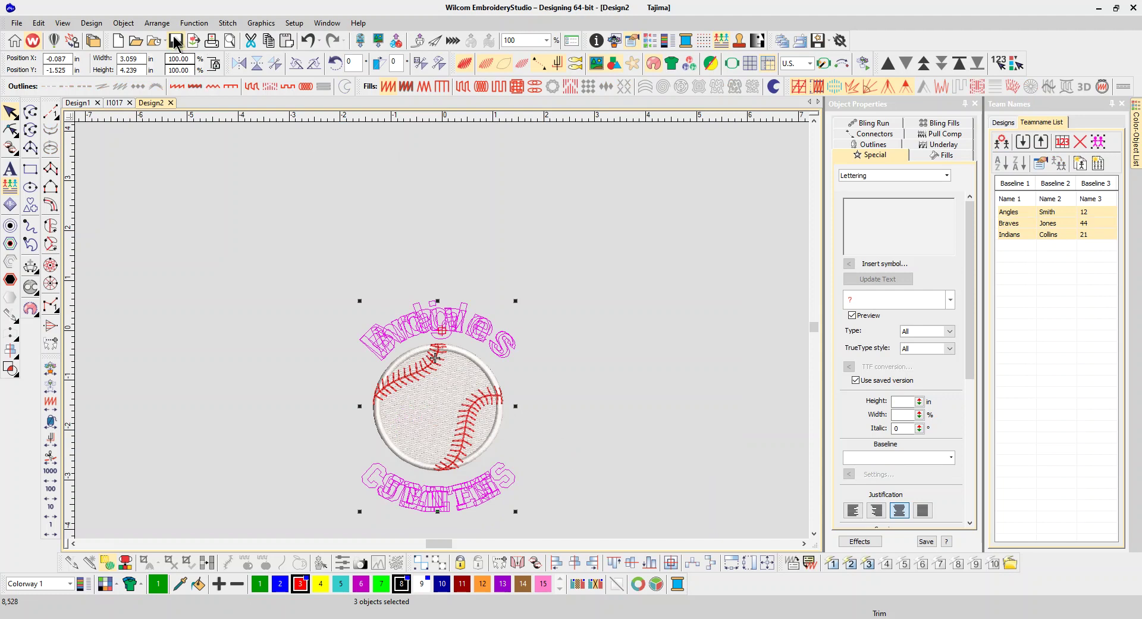
click(228, 25)
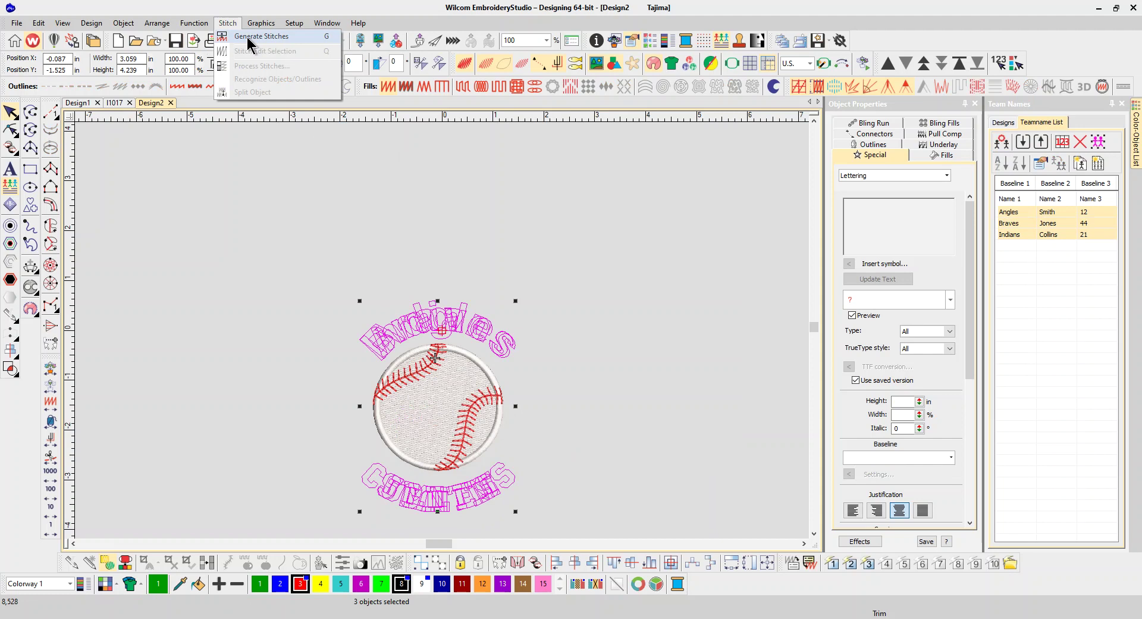
Step: Generate stitches and preview the Angels, Braves and Indians entries, ending on Indians
click(248, 40)
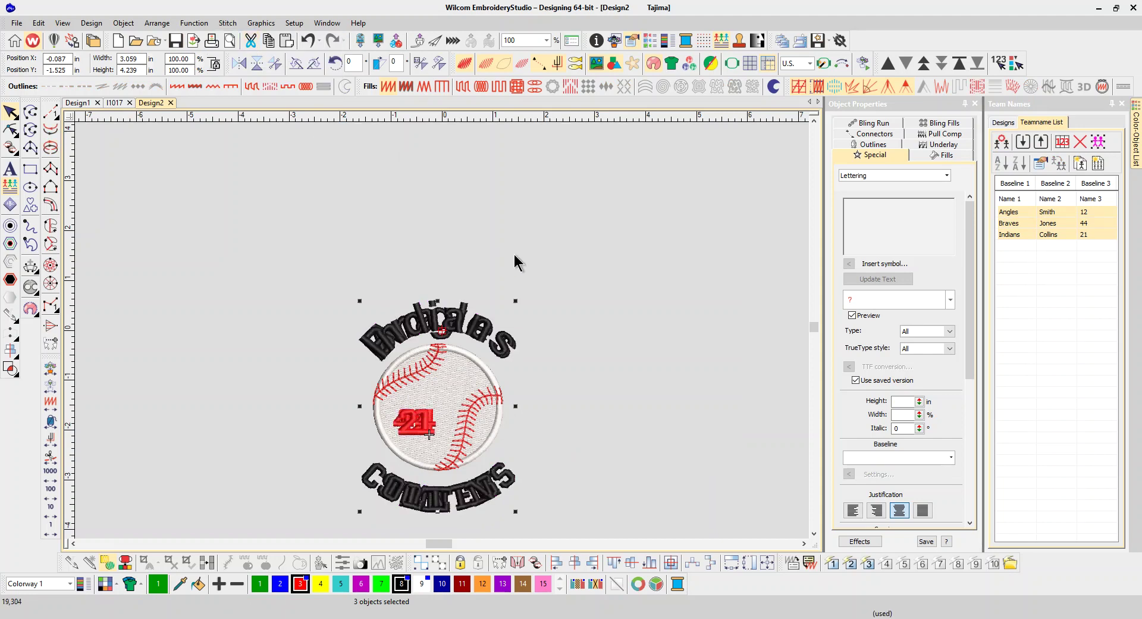
click(1017, 213)
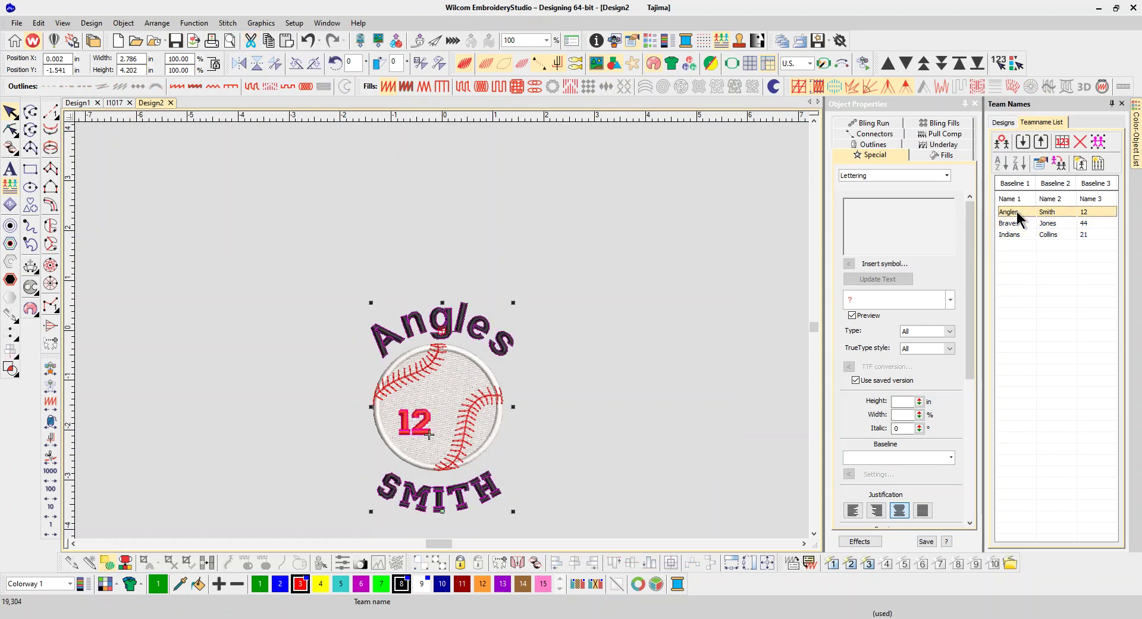
click(1018, 223)
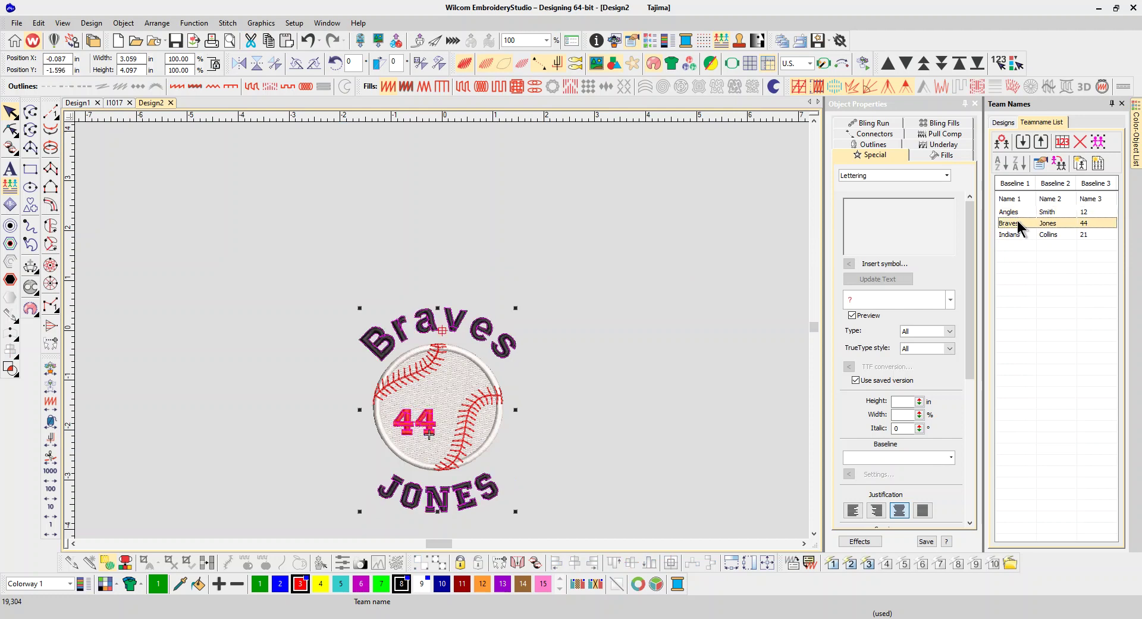
click(1022, 235)
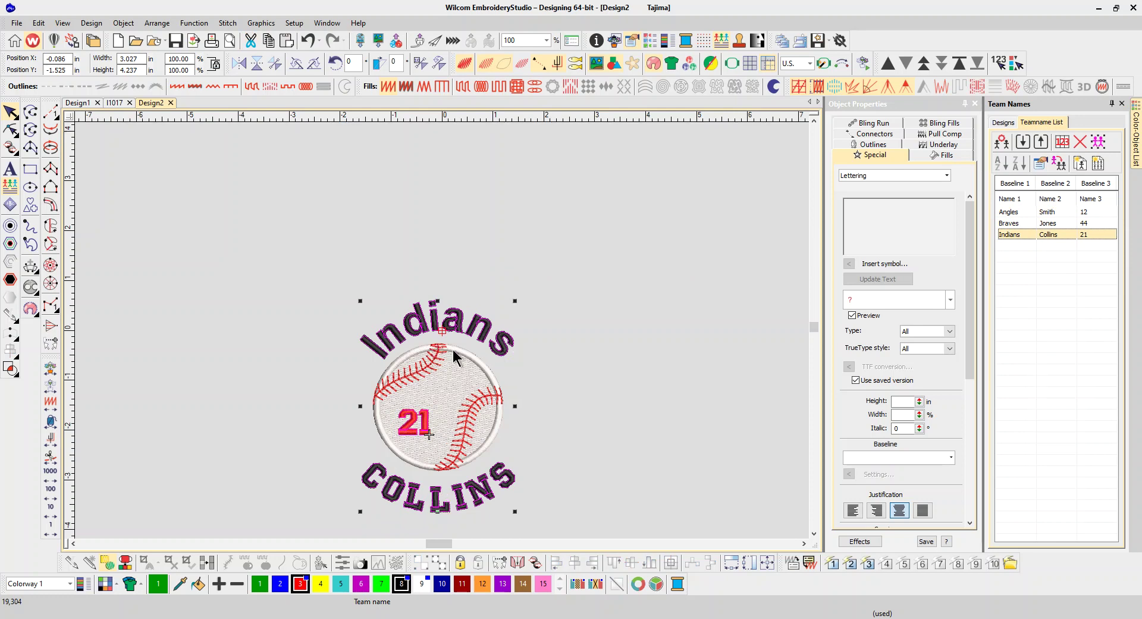
click(543, 353)
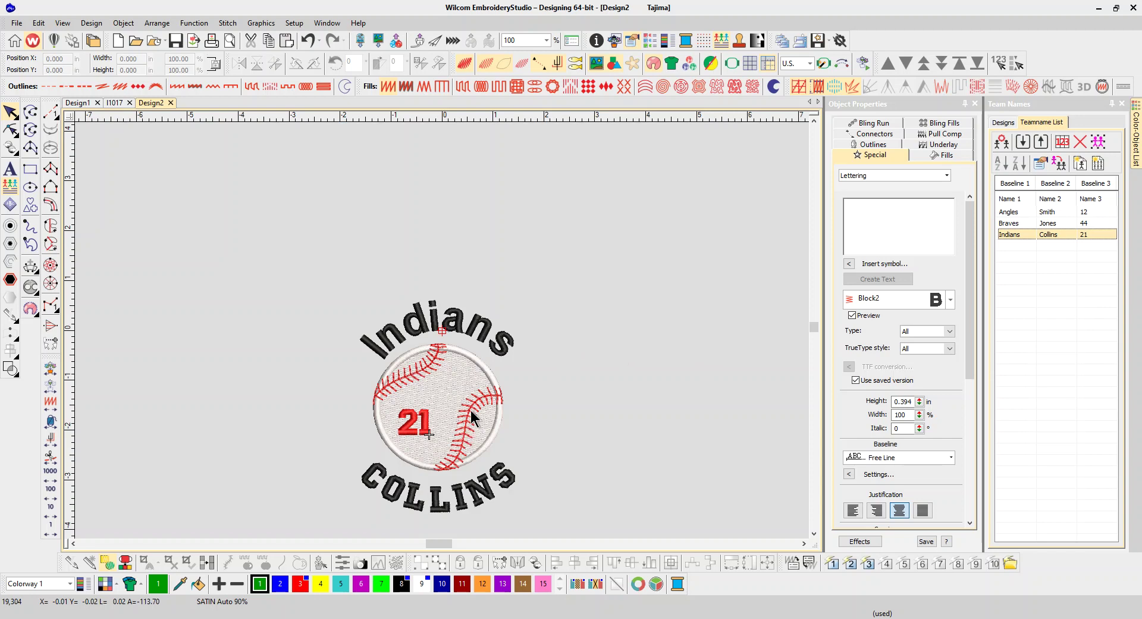
Step: Browse Teamname Template Designs > Custom and scroll its thumbnails, including Advanced TN
click(1012, 121)
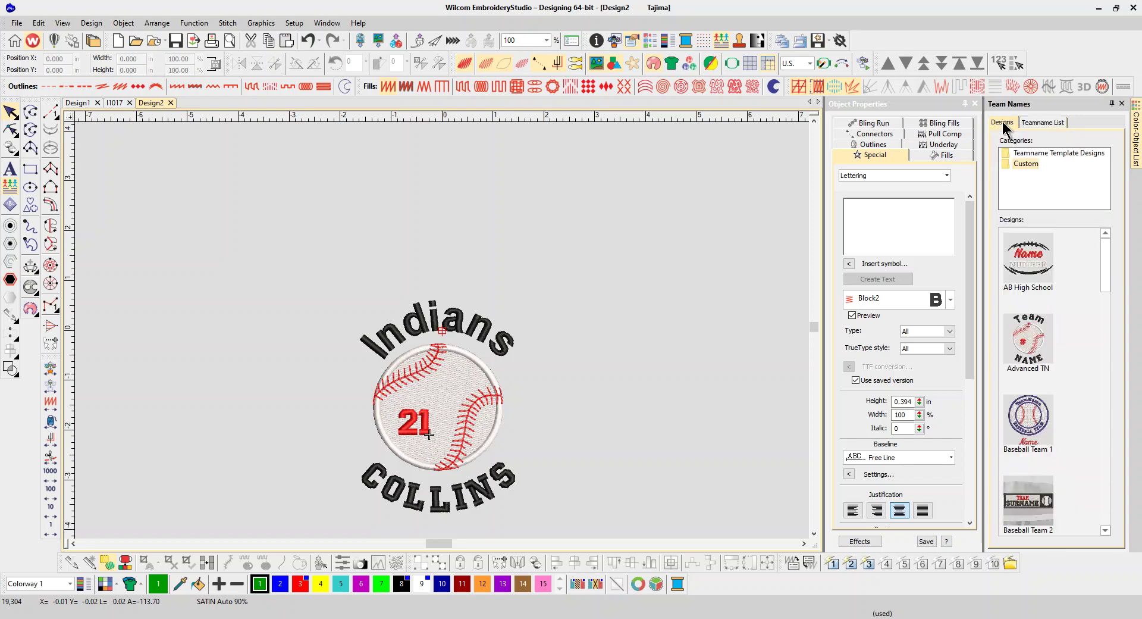
click(1022, 156)
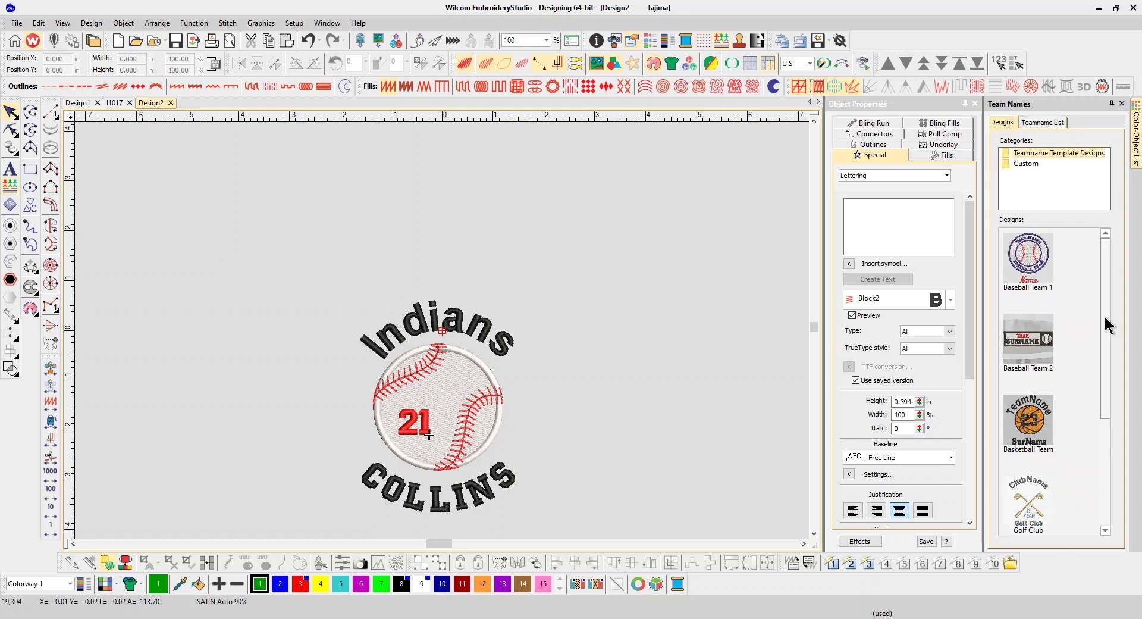
drag(1105, 325, 1102, 451)
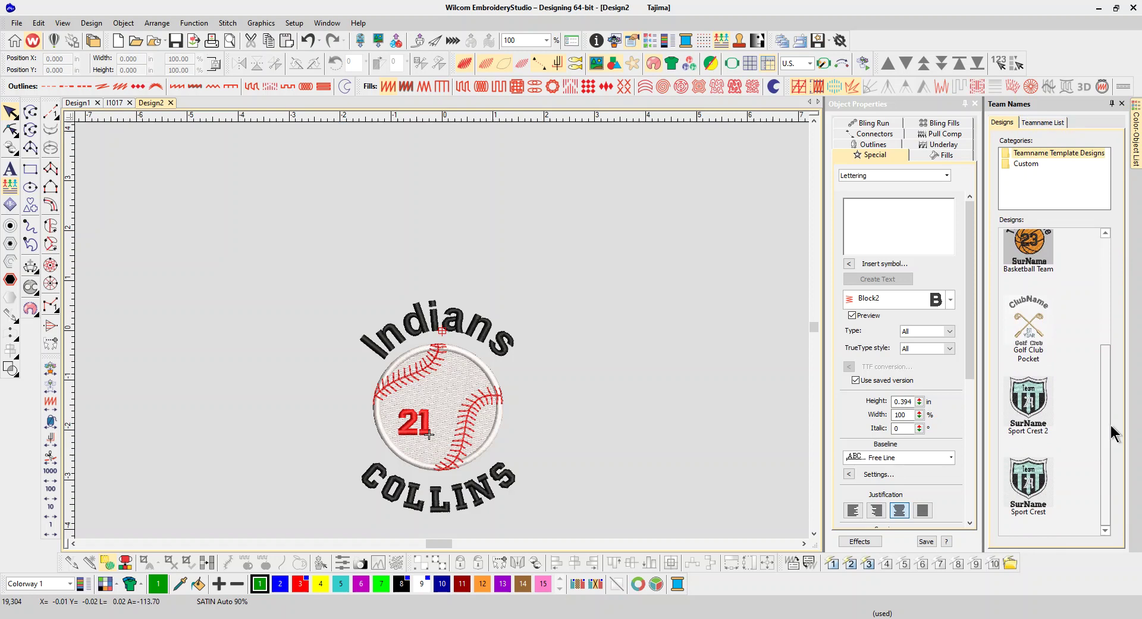
click(1026, 163)
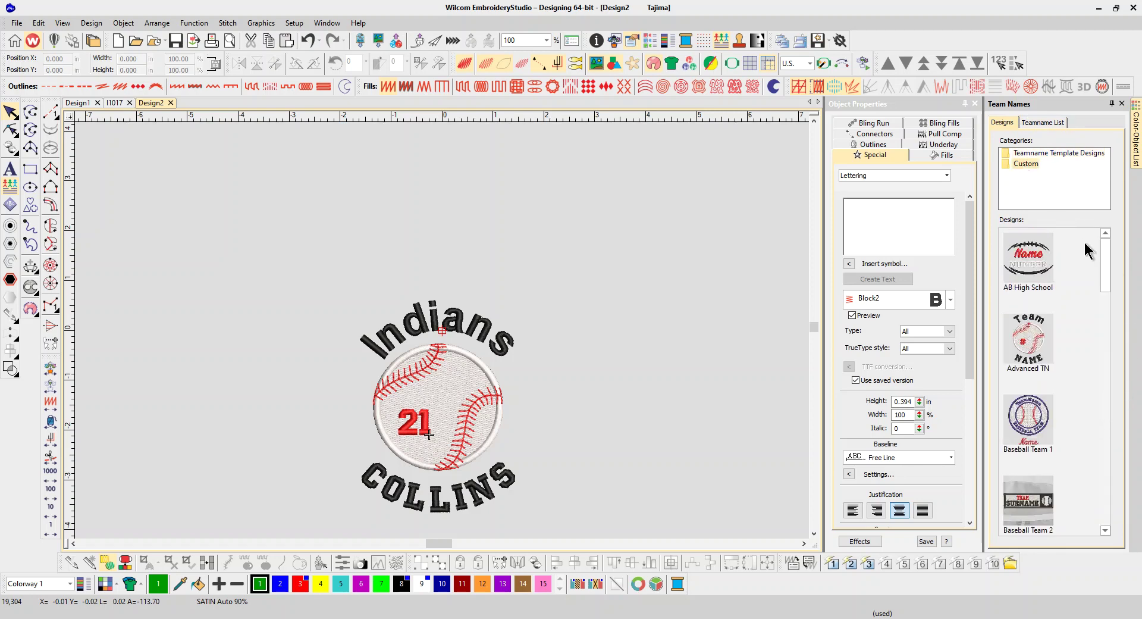
drag(1101, 259, 1115, 350)
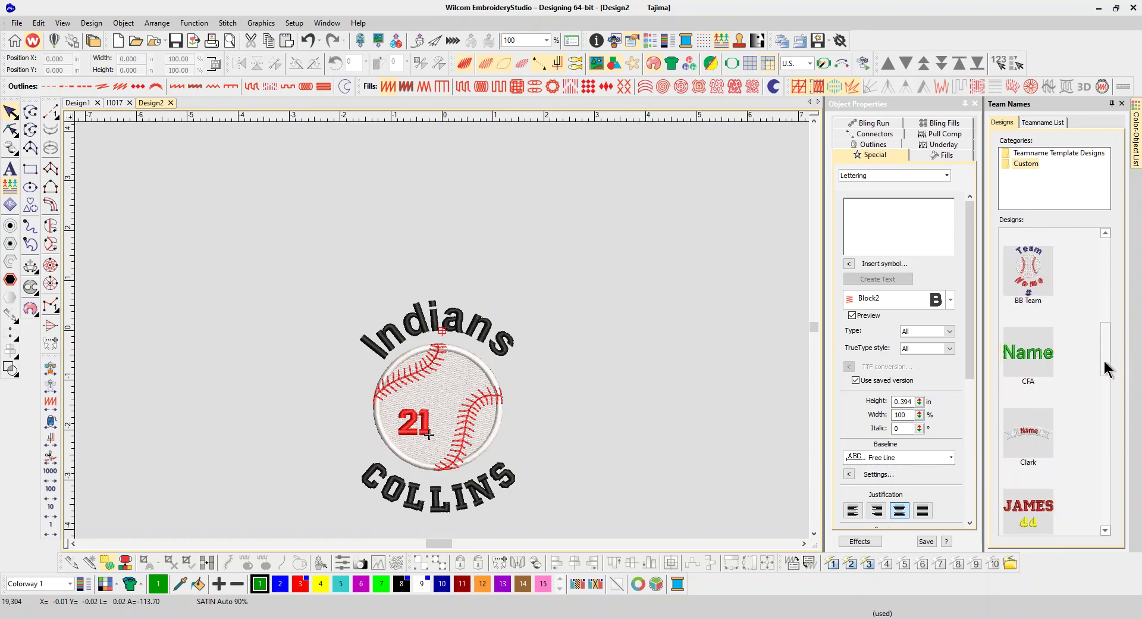
drag(1104, 364, 1107, 396)
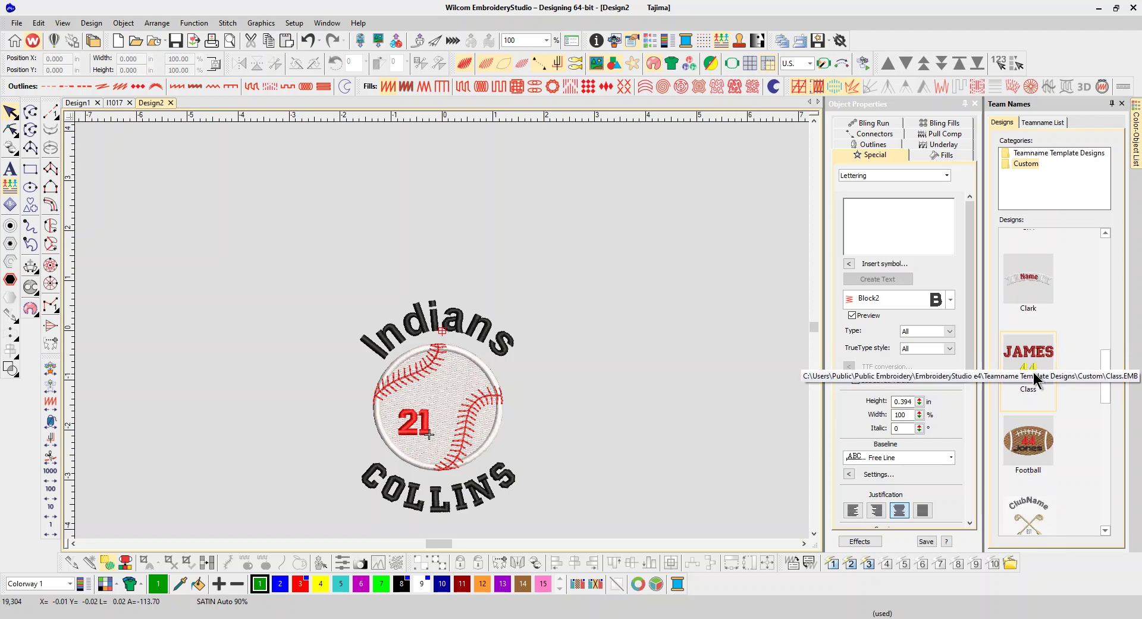